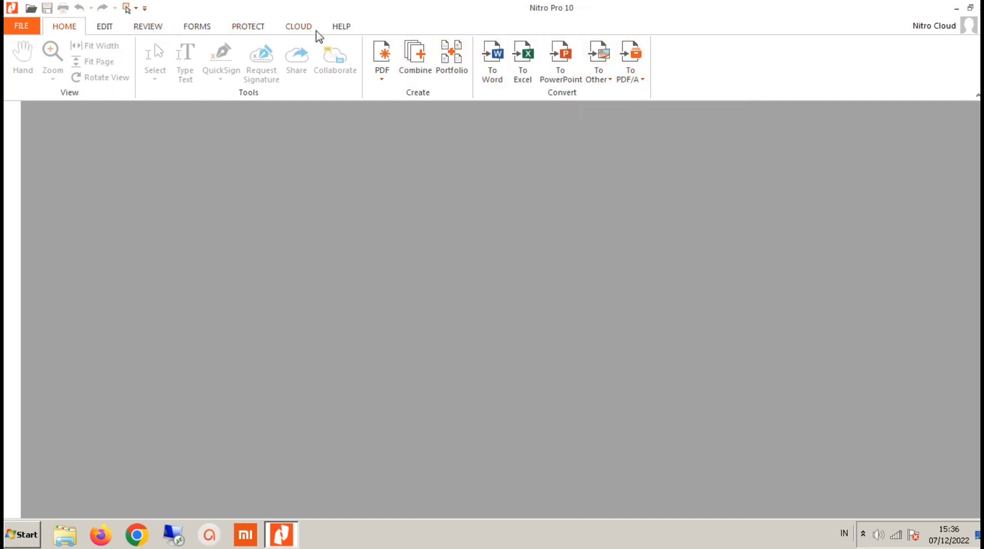
- Start combining files into one PDF and browse for source files in the me\aku folder on drive D:
click(424, 73)
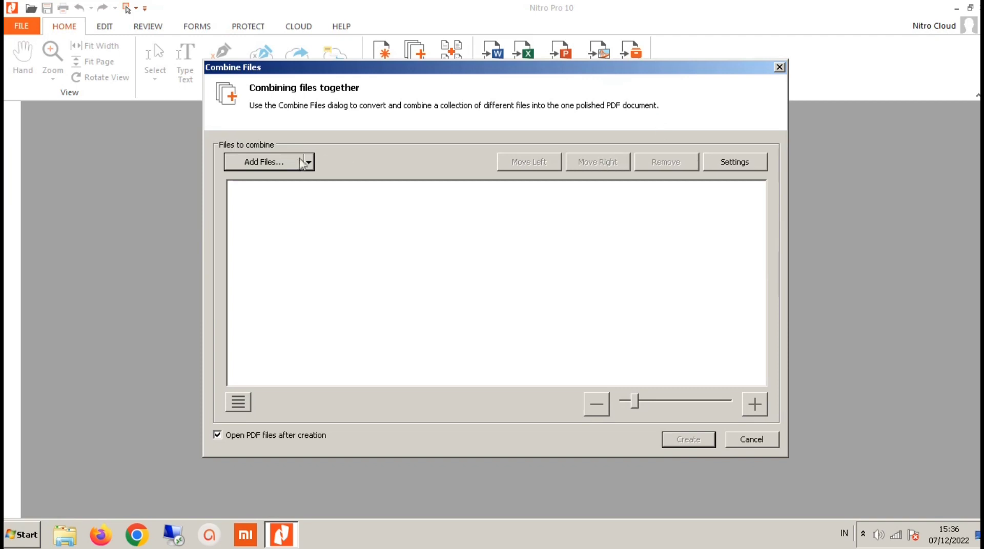
click(274, 167)
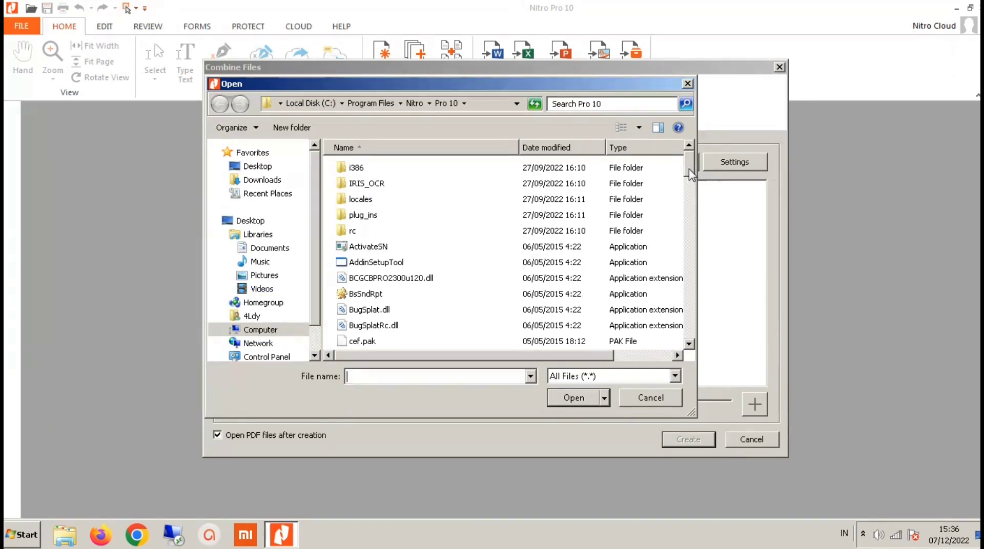
drag(688, 168, 691, 276)
click(250, 330)
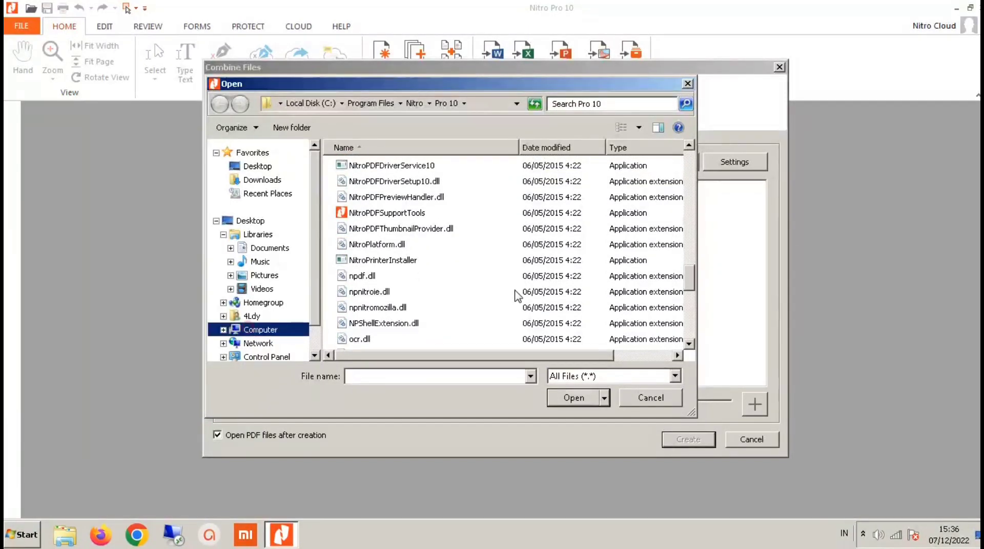
double_click(434, 224)
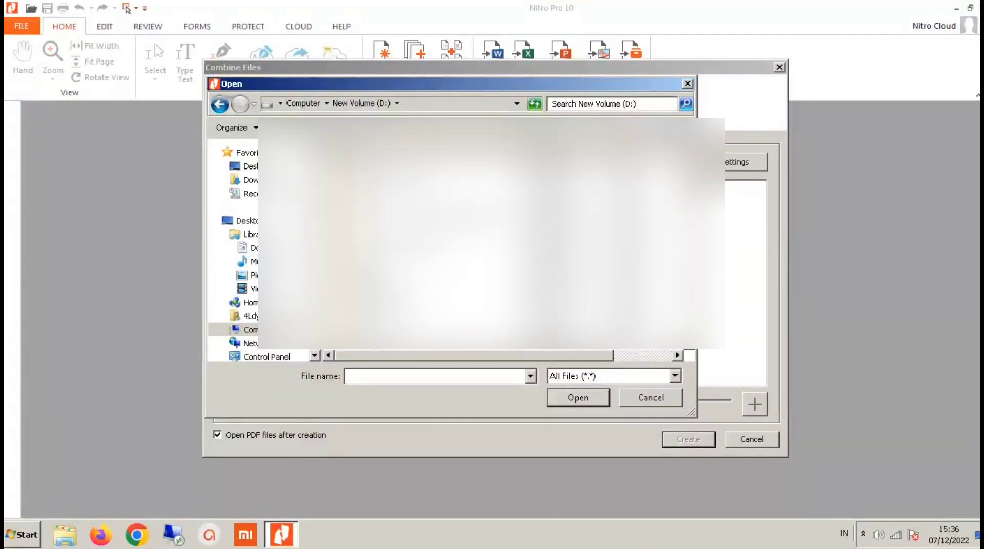
key(Return)
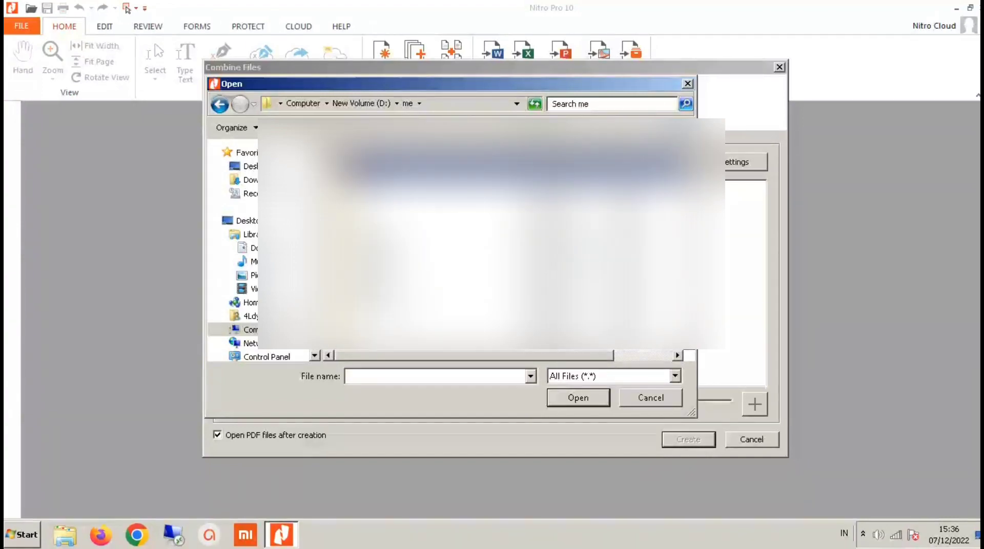
key(Return)
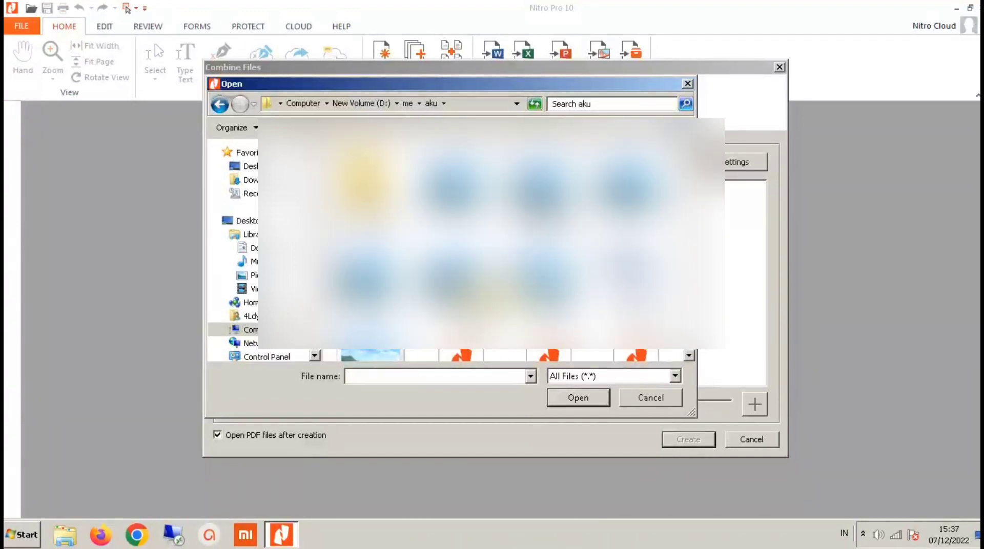
- Add the scanned letter, the full-length photo, the portrait photo and the CamScanner card scan to the files to combine
scroll(491, 233, down, 1)
scroll(491, 233, down, 1)
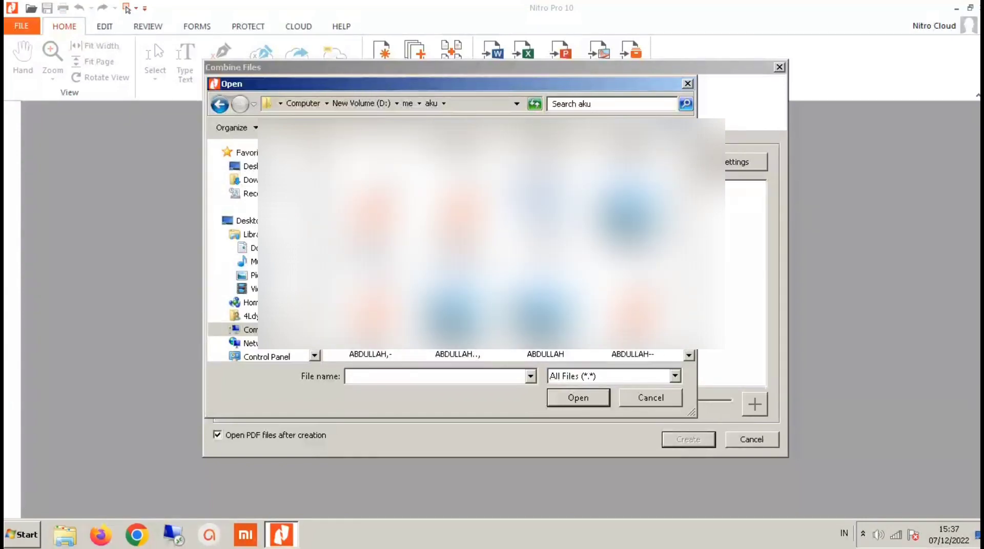
scroll(490, 233, down, 1)
scroll(491, 233, down, 1)
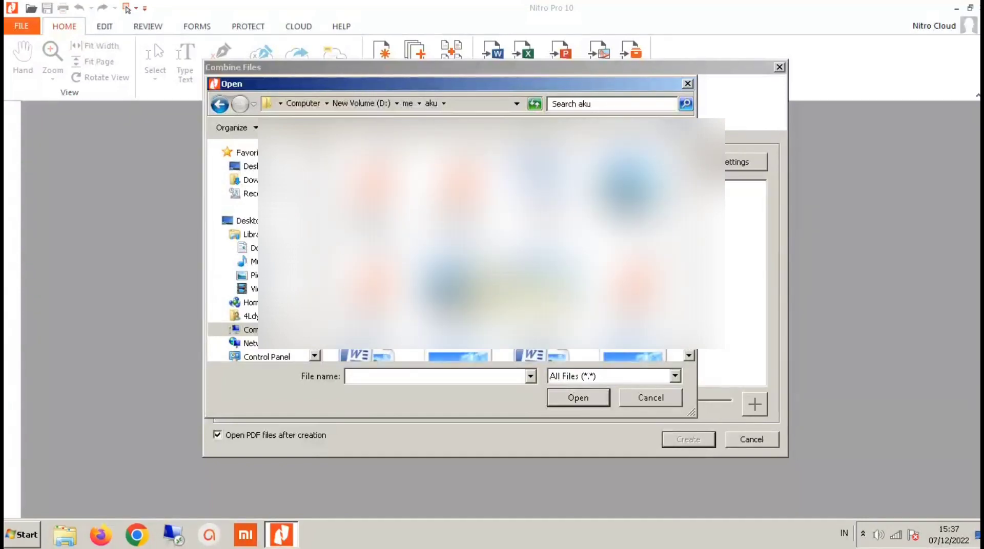
scroll(491, 234, down, 1)
scroll(491, 233, down, 1)
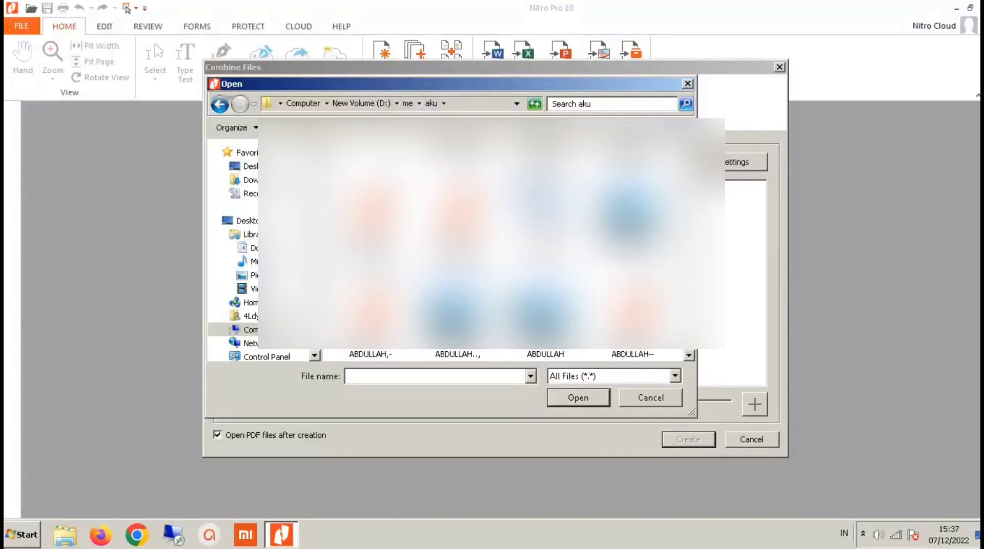
click(633, 215)
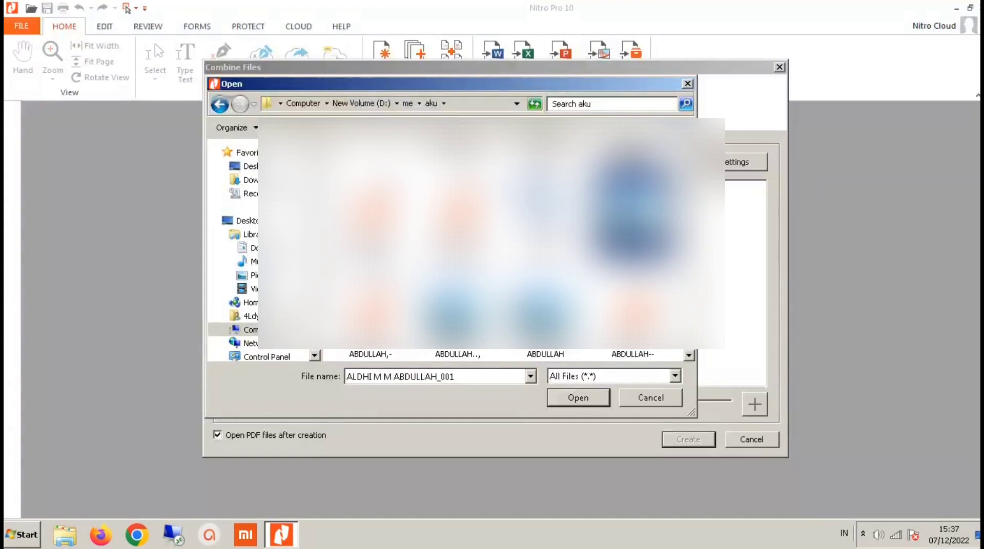
ctrl+click(458, 303)
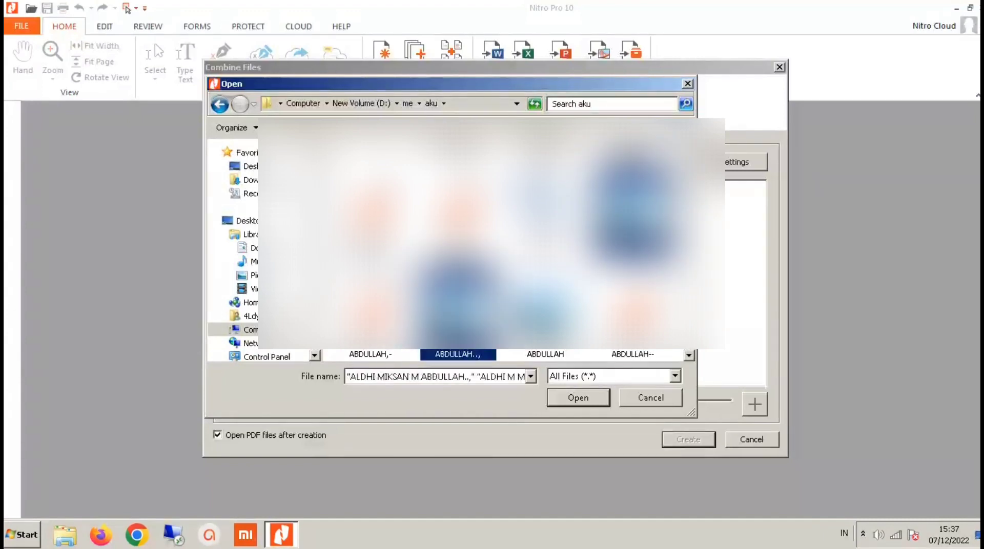
ctrl+click(547, 333)
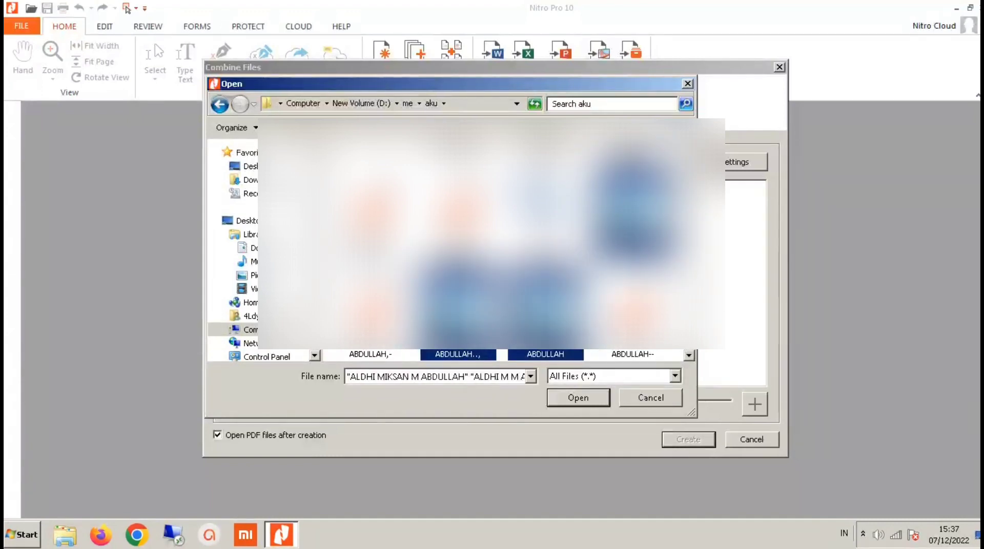
scroll(491, 233, down, 3)
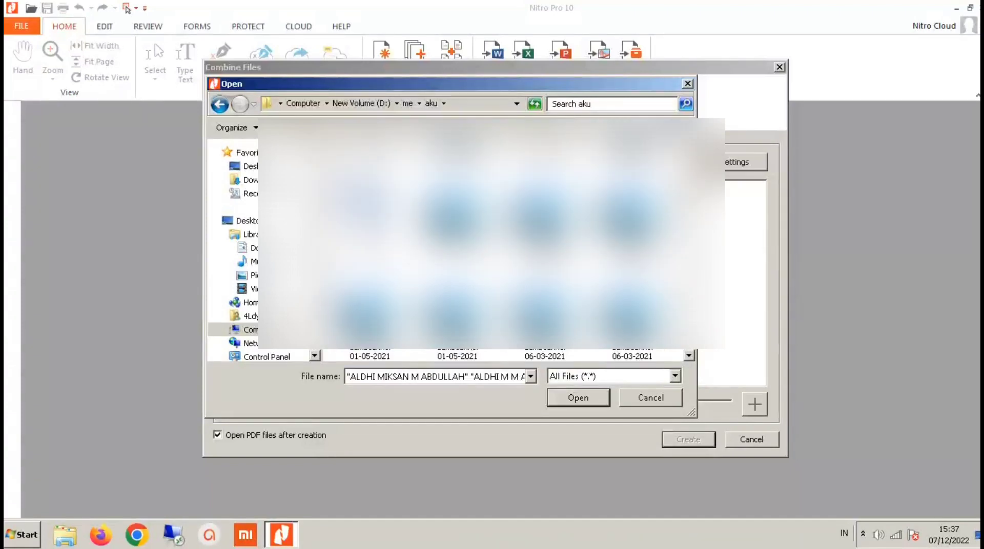
key(Return)
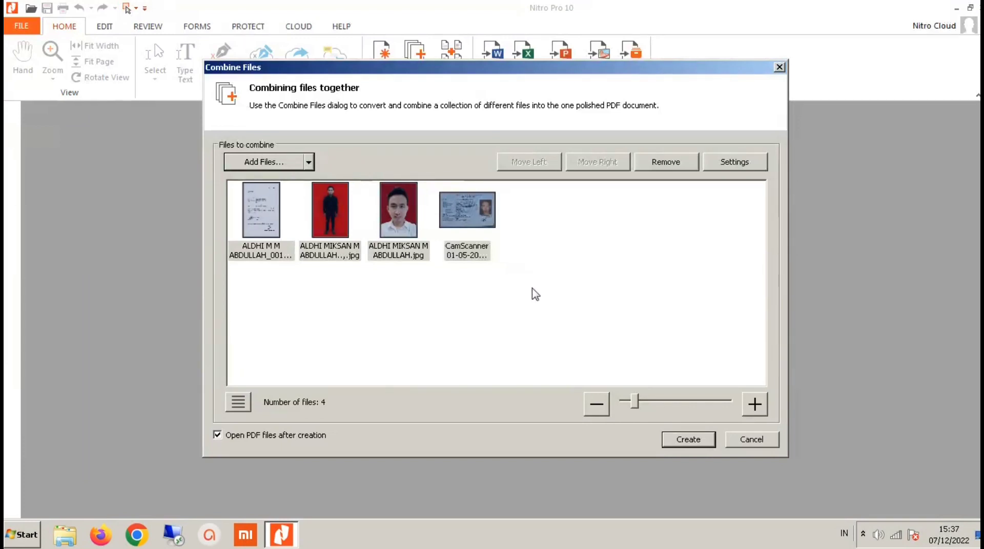
click(520, 334)
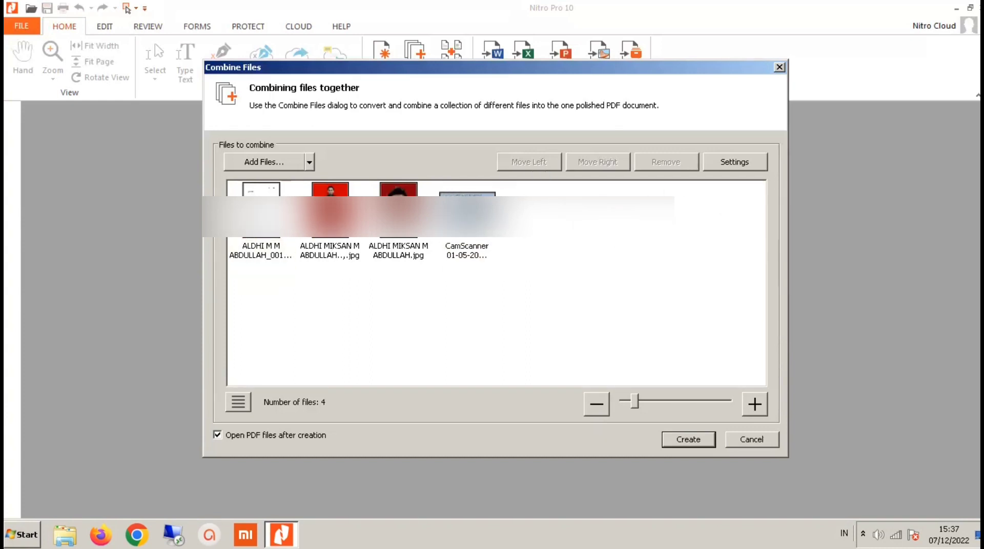
- Move the full-length photo ahead of the scanned letter in the combine list, and return the letter to first place
drag(328, 251, 239, 239)
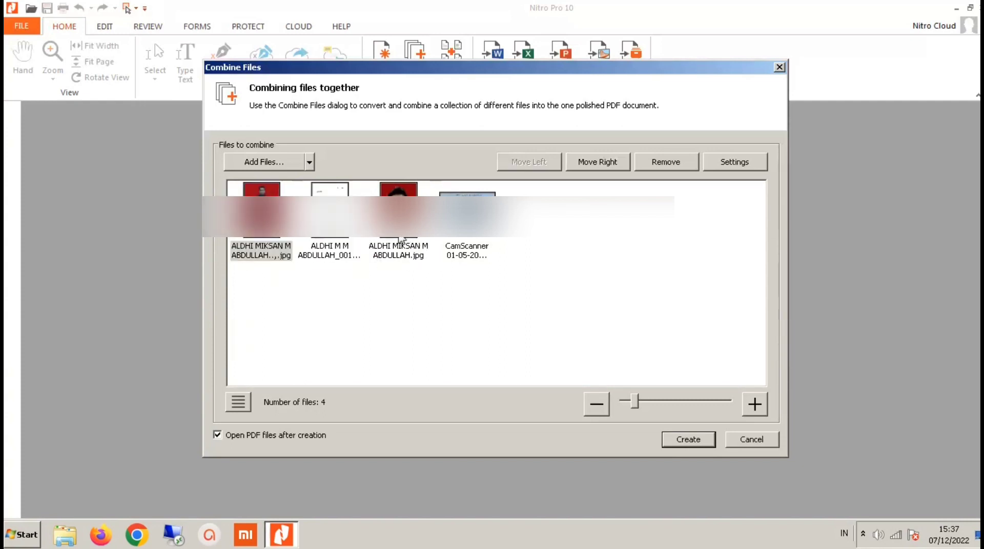
drag(330, 254, 246, 246)
double_click(443, 278)
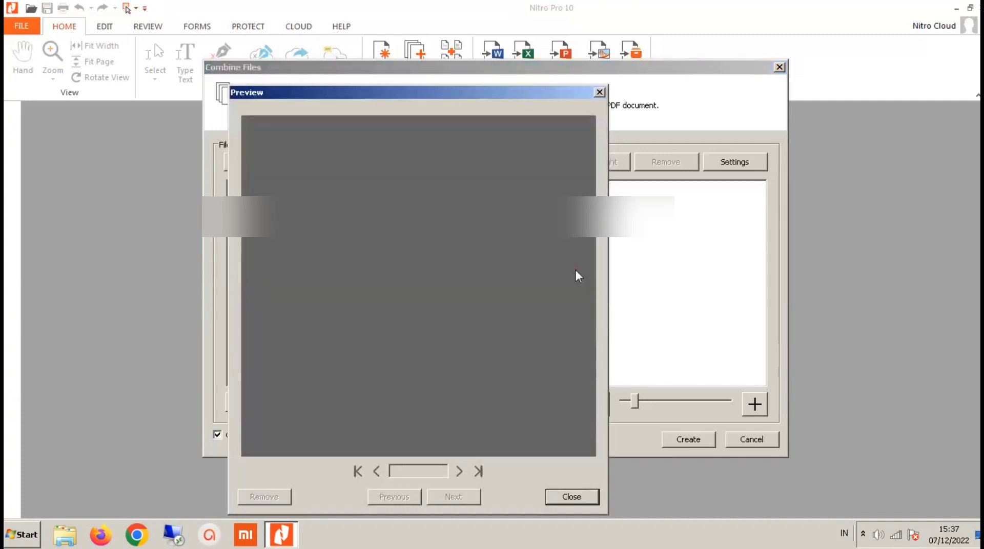
click(599, 93)
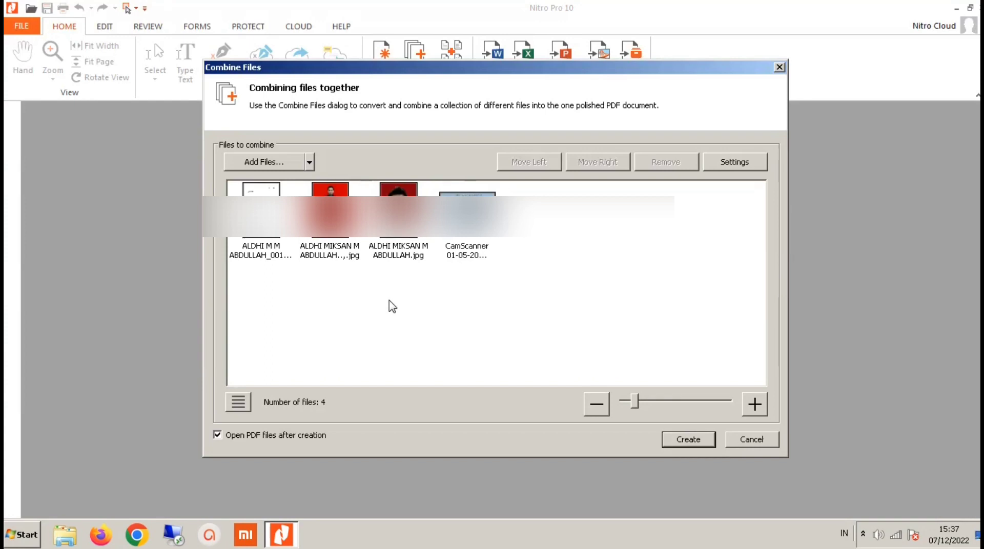
- Create the combined PDF and save it as coba in the aku folder
click(689, 439)
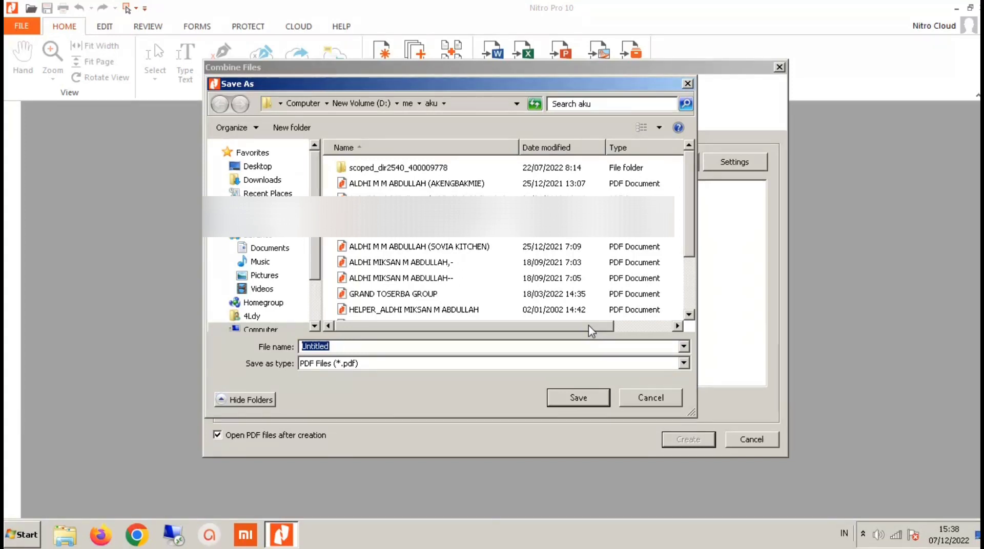
text(coba)
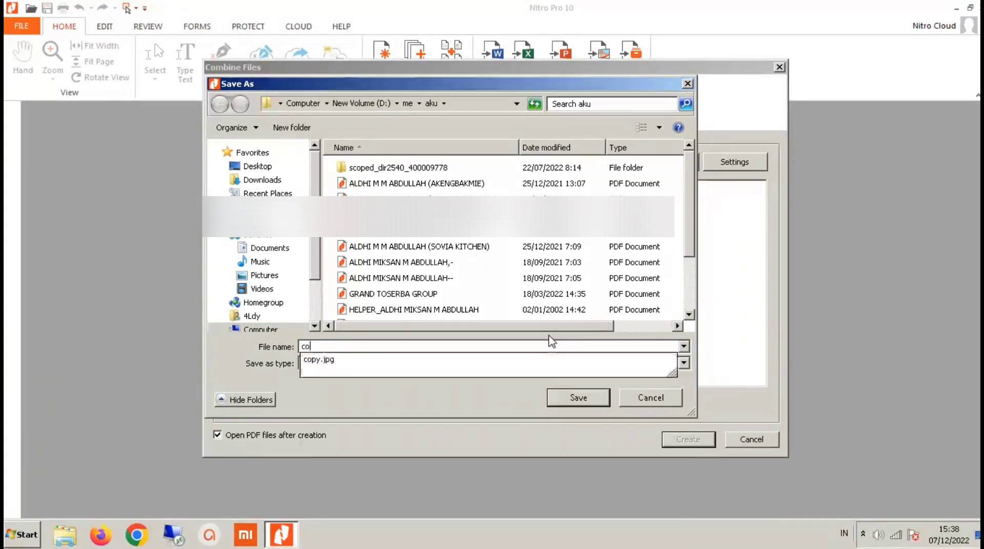
click(576, 397)
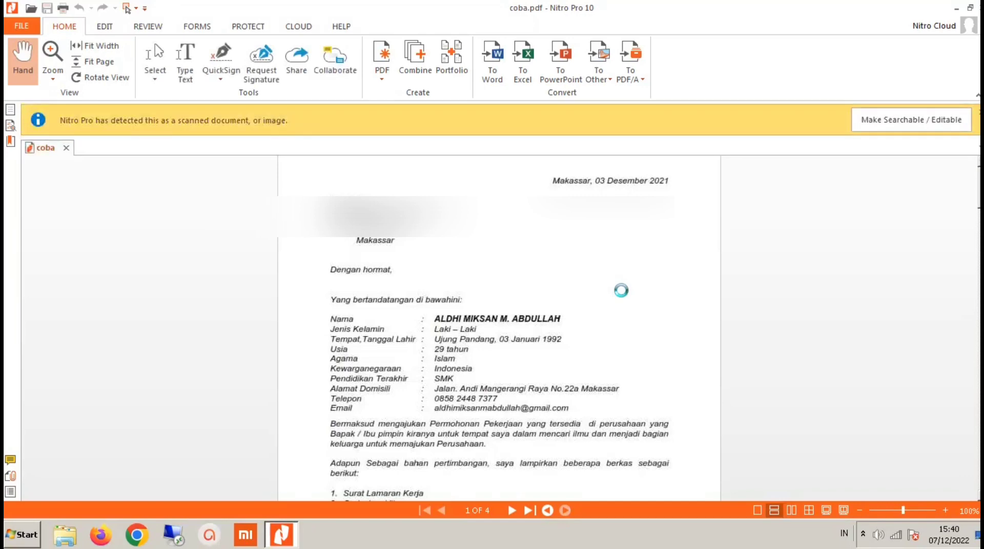
- Examine the pages of the combined PDF, from the letter through the photos, at 25% zoom
scroll(557, 323, down, 5)
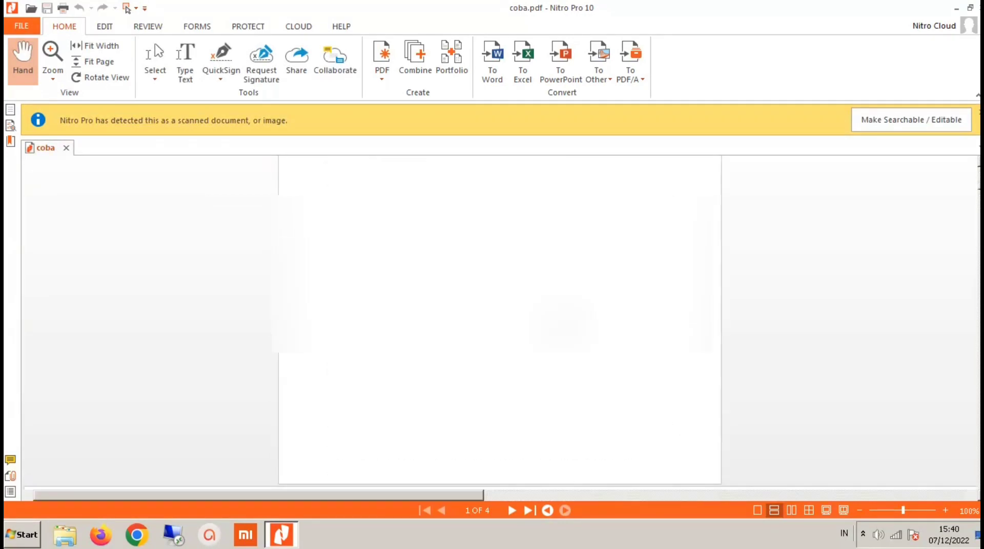
scroll(499, 320, up, 10)
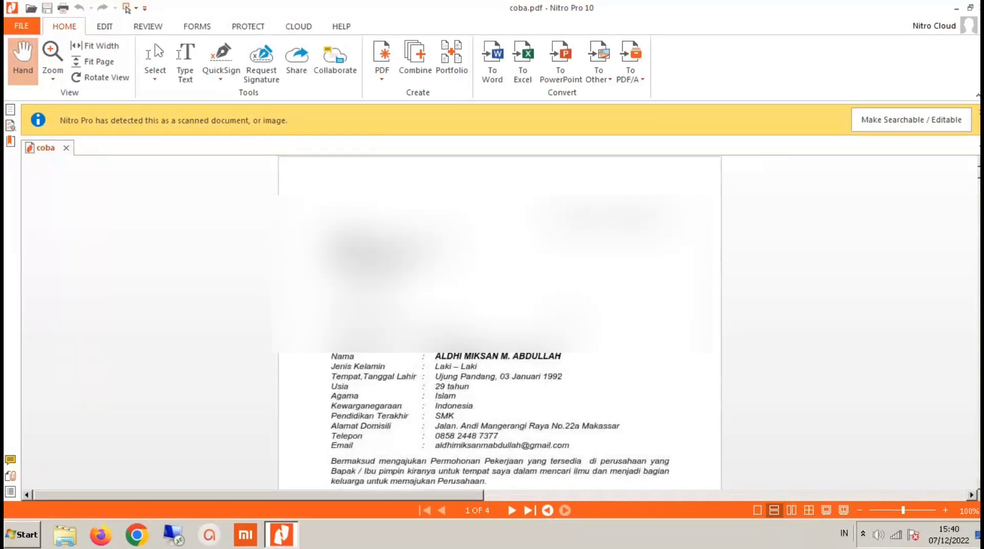
scroll(500, 323, down, 10)
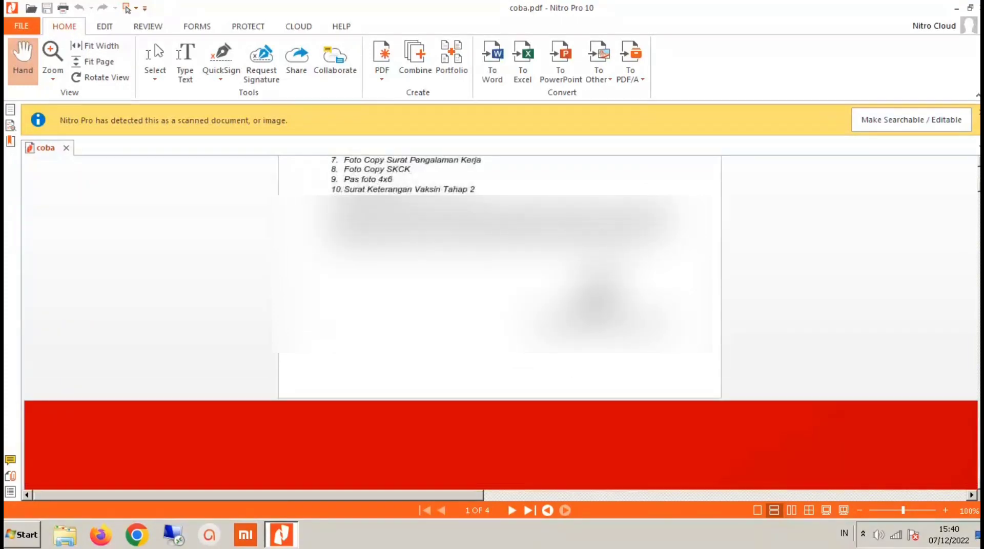
scroll(499, 323, up, 10)
scroll(500, 322, down, 2)
ctrl+scroll(500, 323, down, 1)
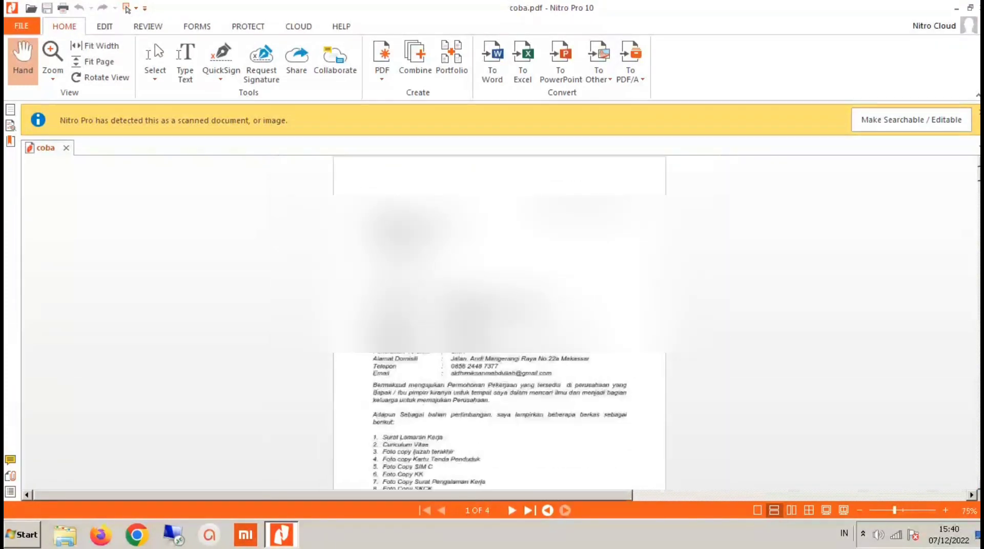
ctrl+scroll(500, 322, down, 2)
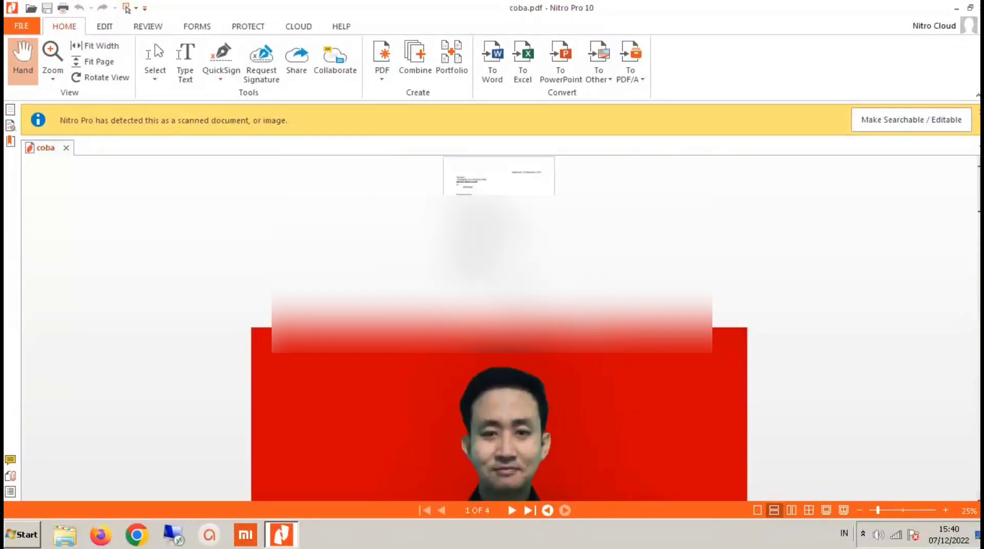
scroll(585, 330, down, 10)
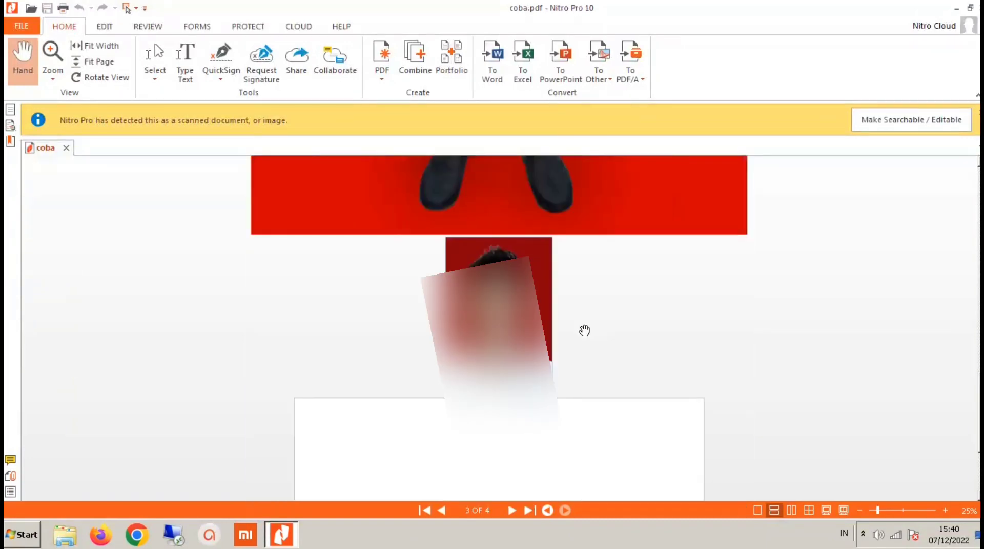